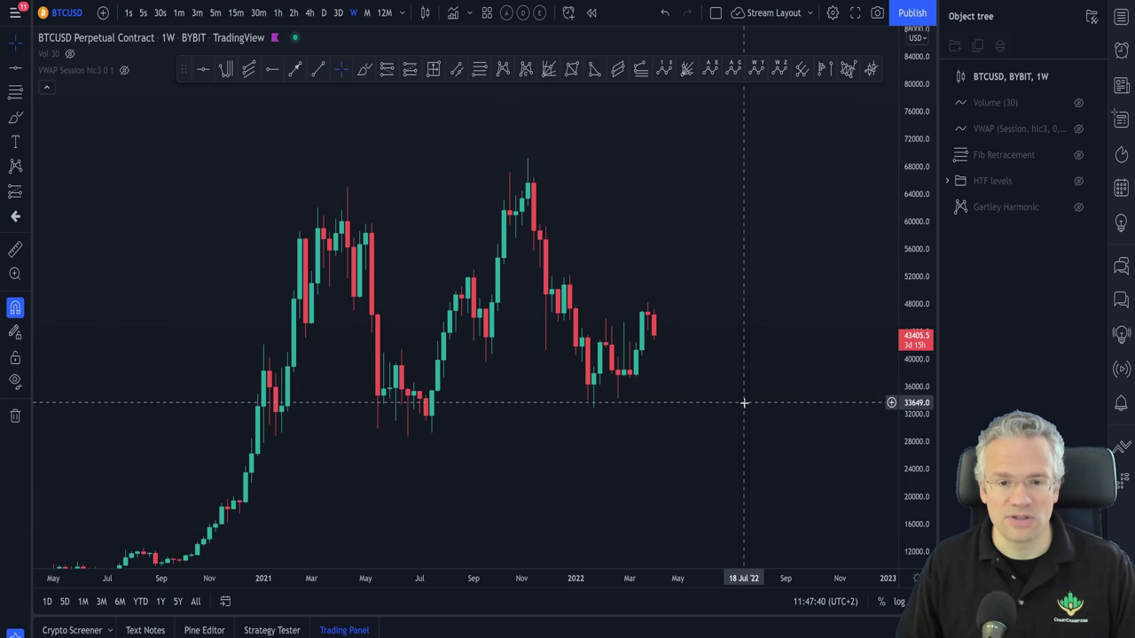
Expand the HTF levels group in the object tree and show both weekly levels on the BTCUSD chart.
{"action": "left_click_drag", "start_coordinate": [739, 404], "coordinate": [731, 407]}
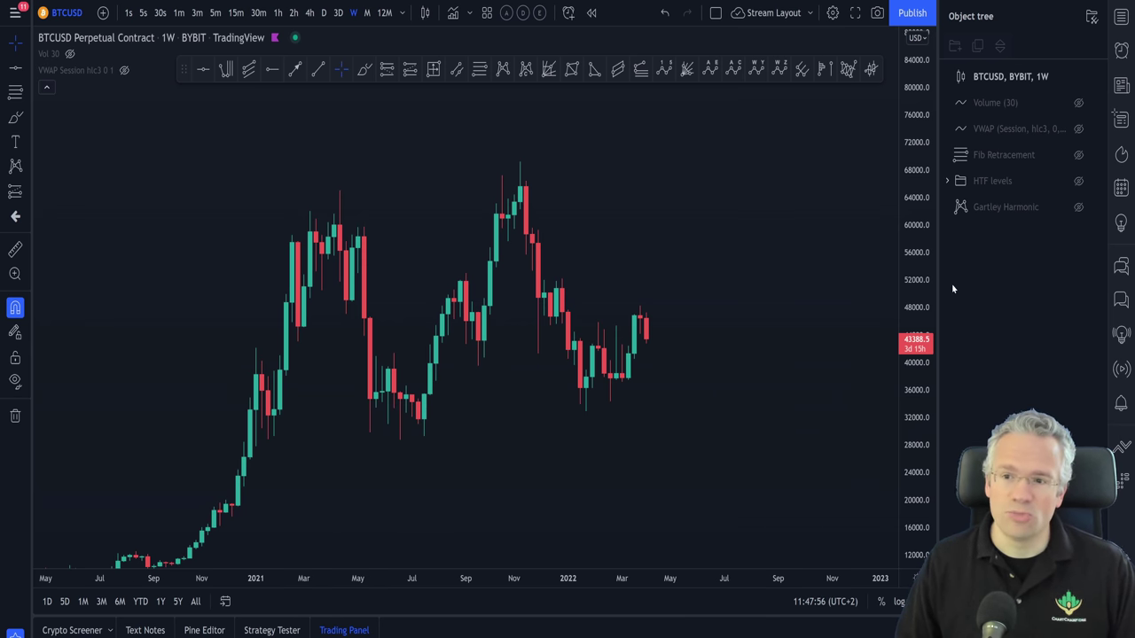
{"action": "left_click", "coordinate": [949, 183]}
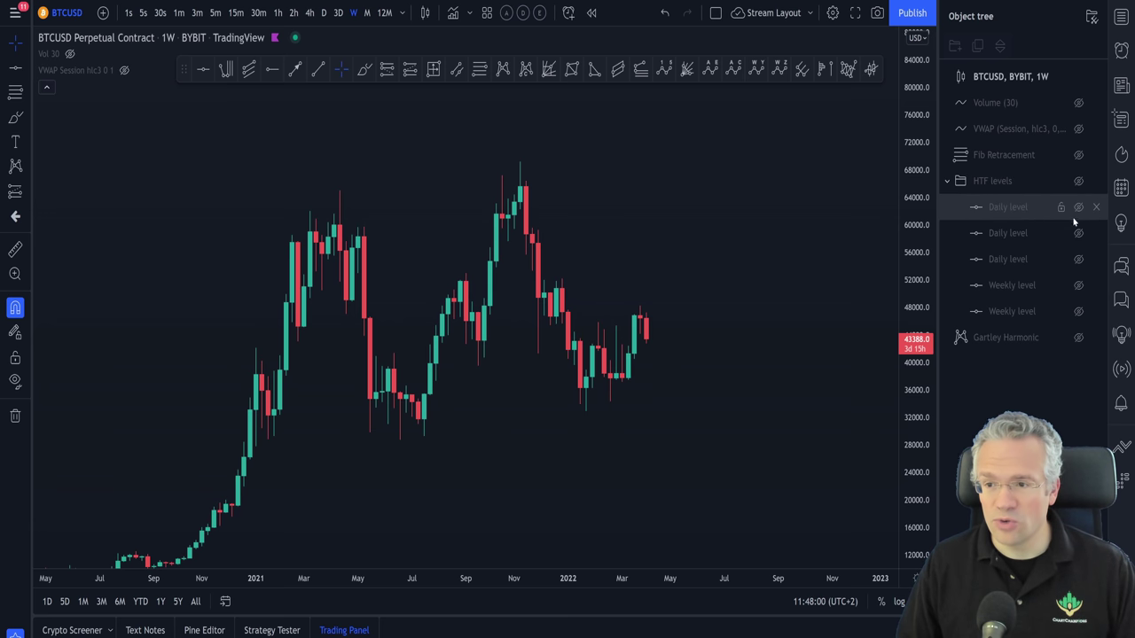
{"action": "left_click", "coordinate": [1078, 285]}
{"action": "left_click", "coordinate": [1078, 311]}
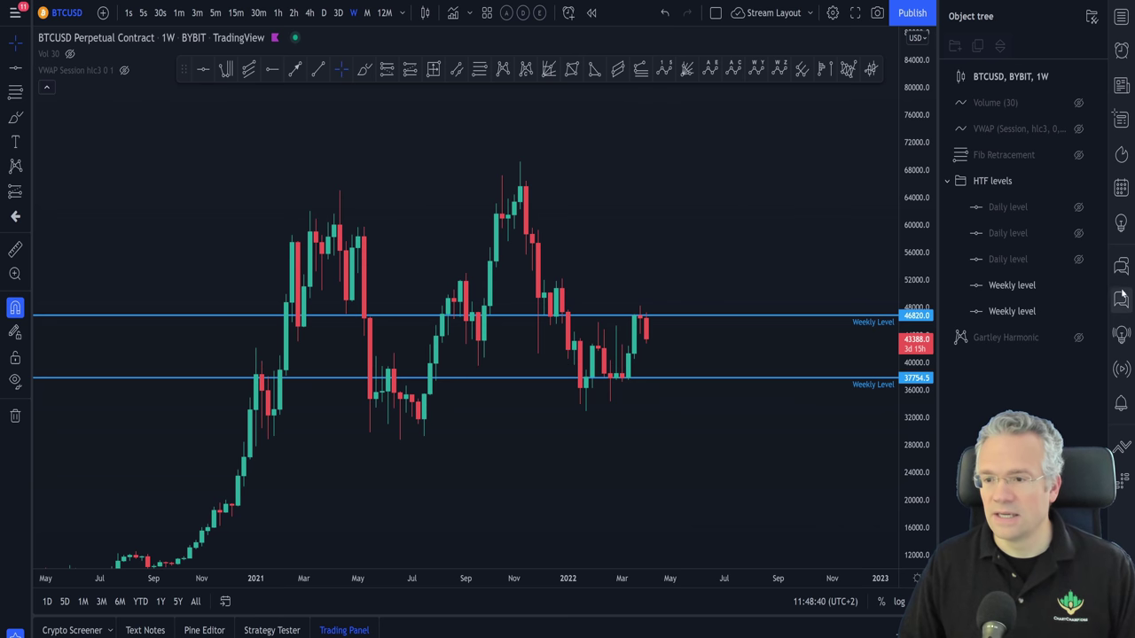
Show all three daily levels of the HTF levels group on the weekly chart.
{"action": "left_click", "coordinate": [1078, 259]}
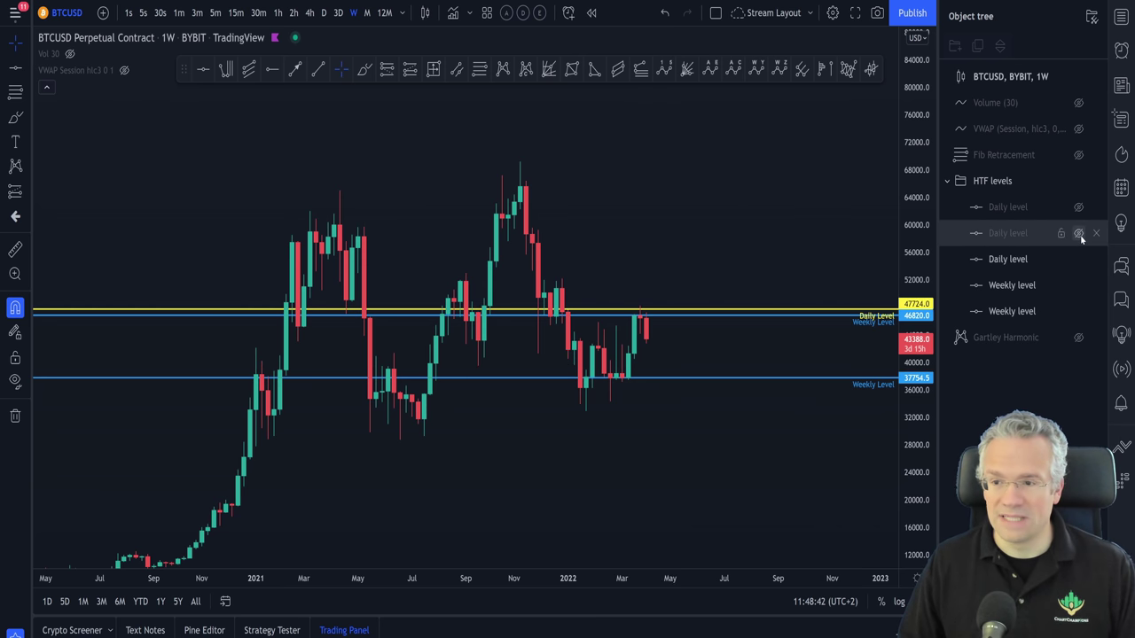
{"action": "left_click", "coordinate": [1078, 232]}
{"action": "left_click", "coordinate": [1078, 206]}
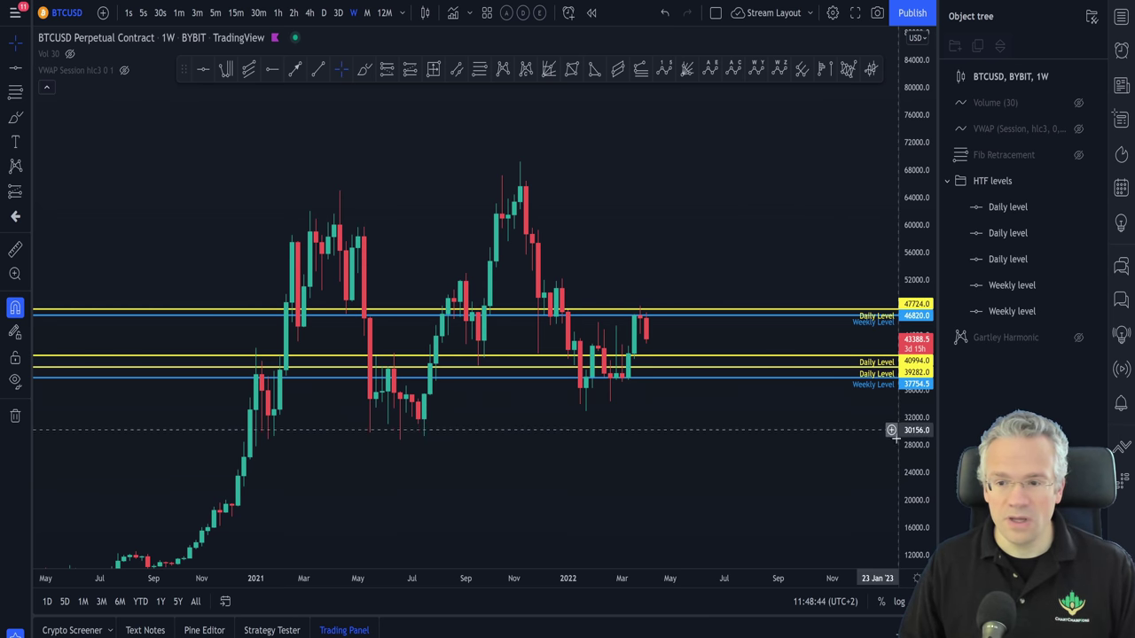
{"action": "scroll", "coordinate": [770, 349], "scroll_direction": "up", "scroll_amount": 4}
{"action": "left_click_drag", "start_coordinate": [770, 349], "coordinate": [833, 351]}
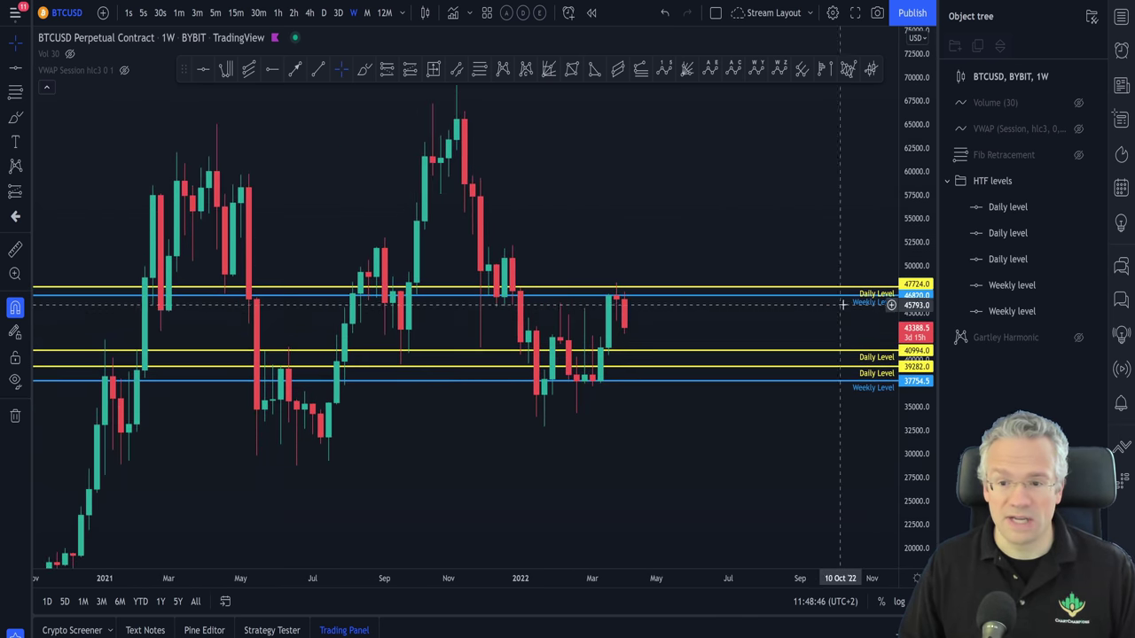
Hide both weekly levels and switch the BTCUSD chart to the daily timeframe.
{"action": "left_click", "coordinate": [1078, 285]}
{"action": "left_click", "coordinate": [1078, 311]}
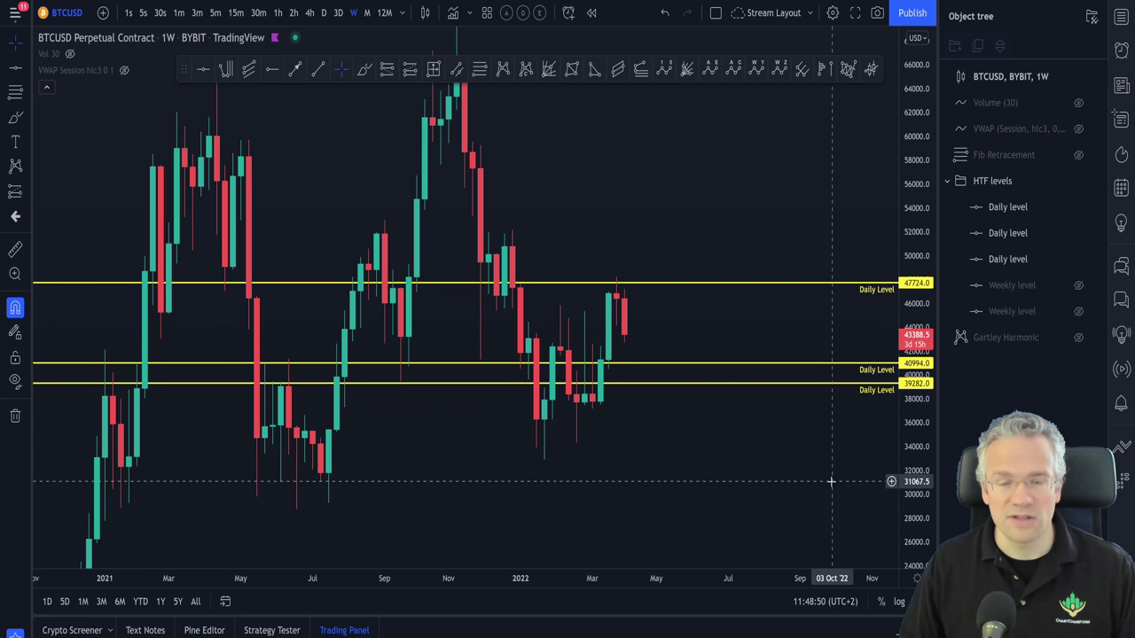
{"action": "left_click", "coordinate": [325, 13]}
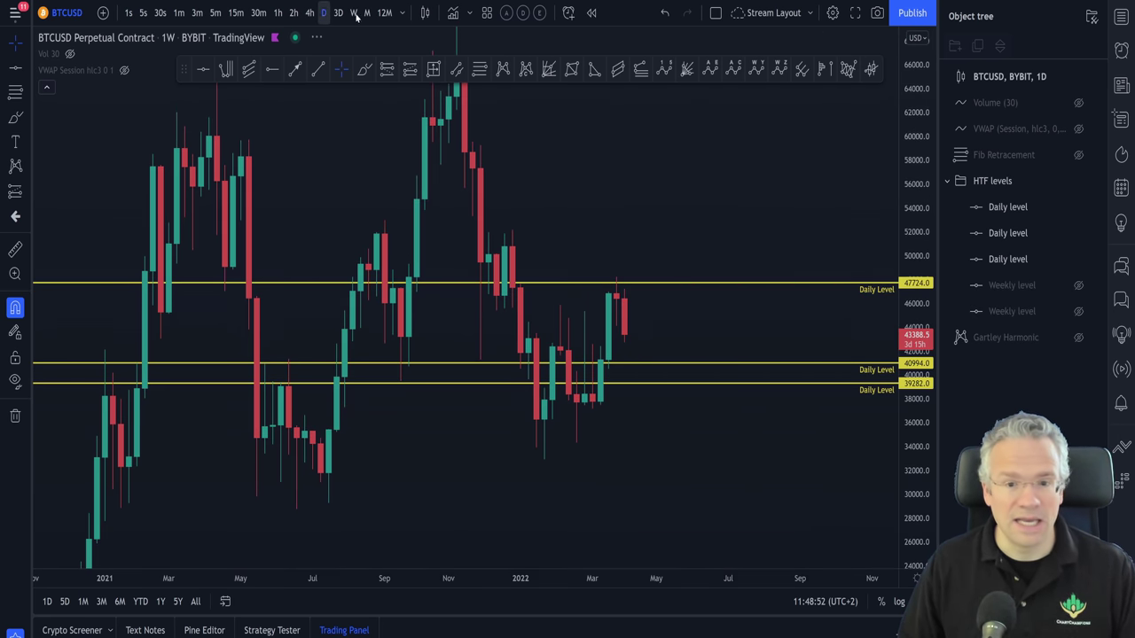
{"action": "left_click_drag", "start_coordinate": [920, 457], "coordinate": [882, 319]}
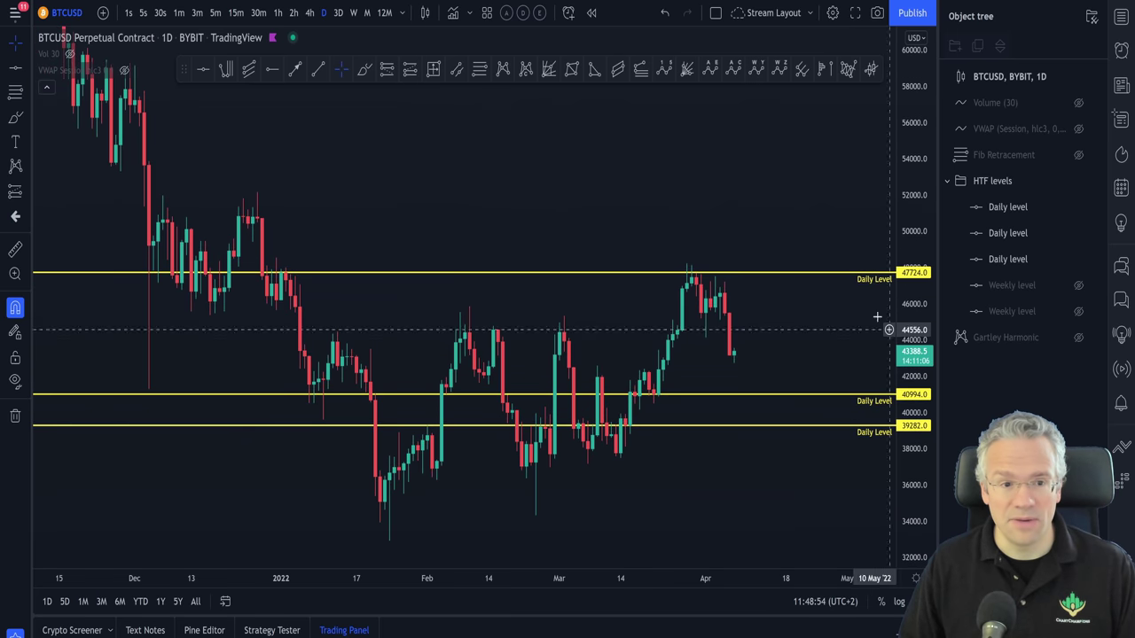
{"action": "left_click_drag", "start_coordinate": [840, 223], "coordinate": [801, 206]}
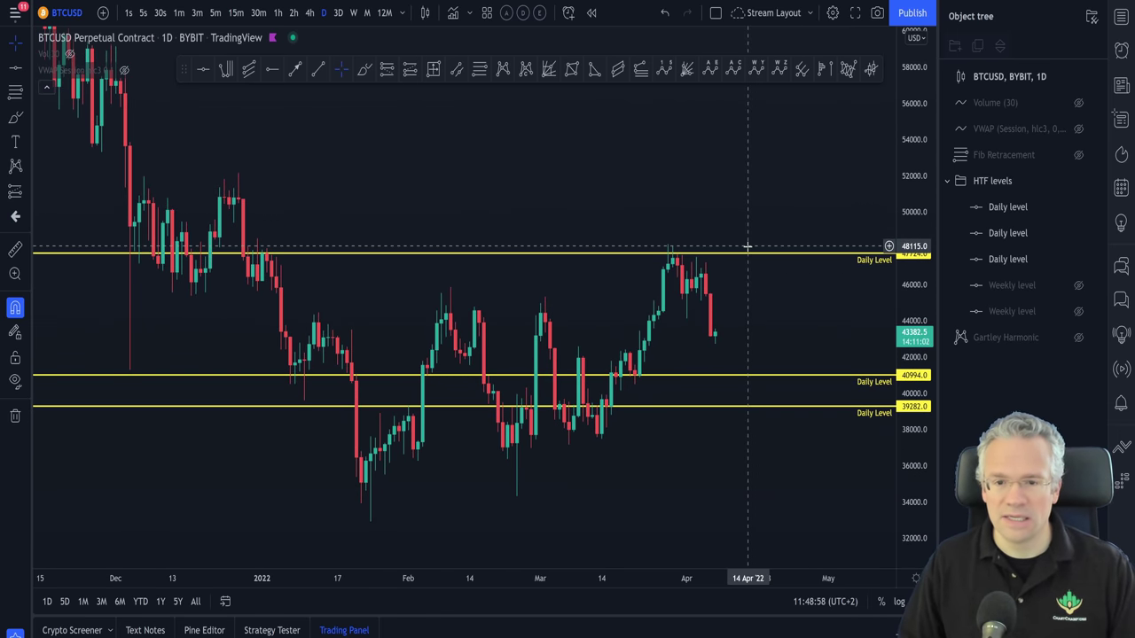
Examine how the daily candles react at the uppermost daily level and at the lower daily levels.
{"action": "left_click", "coordinate": [268, 254]}
{"action": "left_click_drag", "start_coordinate": [267, 256], "coordinate": [262, 257]}
{"action": "left_click", "coordinate": [671, 171]}
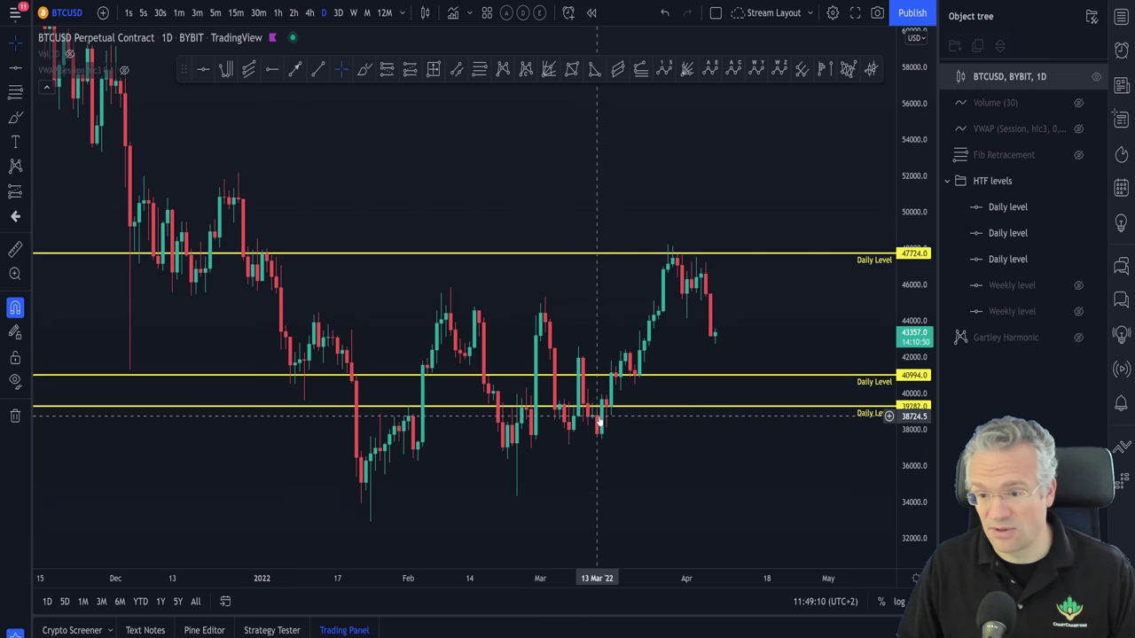
{"action": "left_click", "coordinate": [674, 256]}
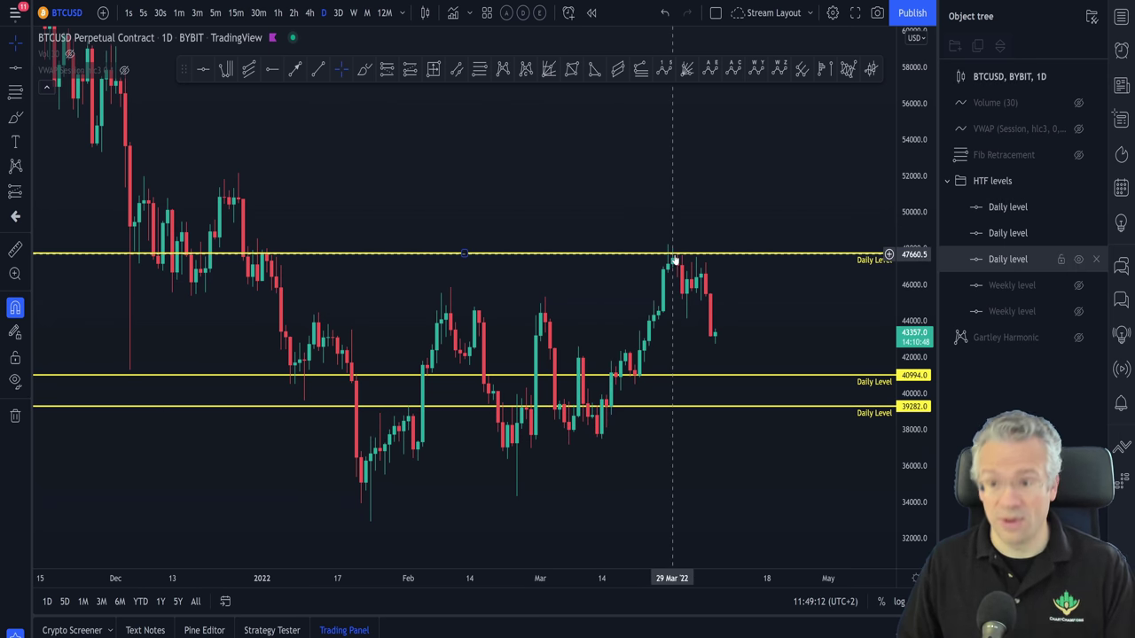
{"action": "left_click", "coordinate": [702, 256]}
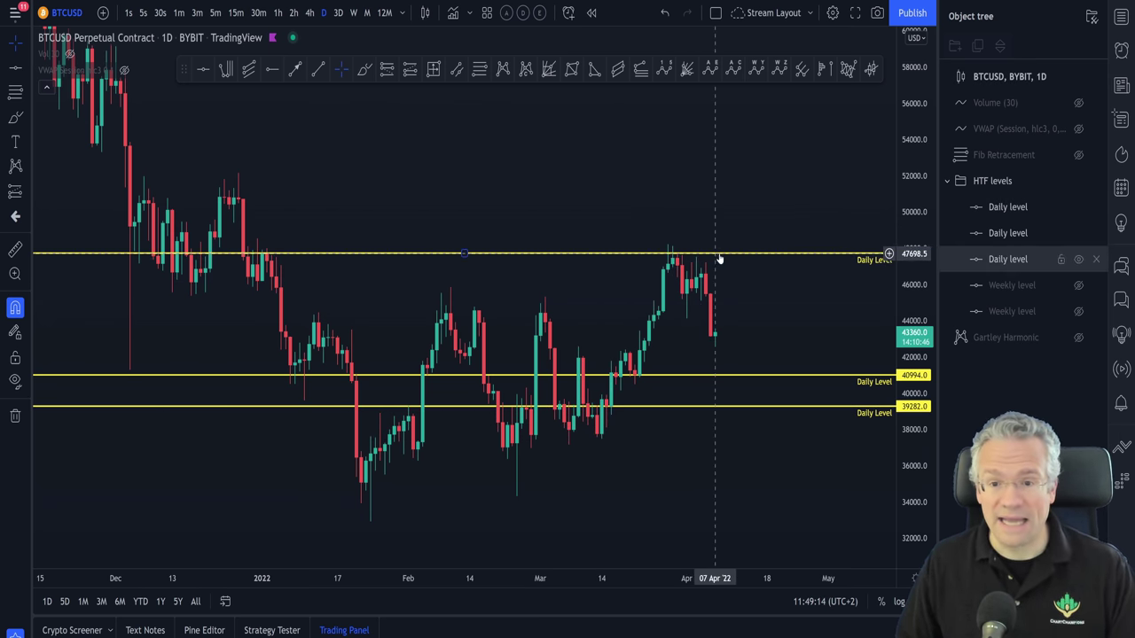
{"action": "left_click", "coordinate": [719, 262]}
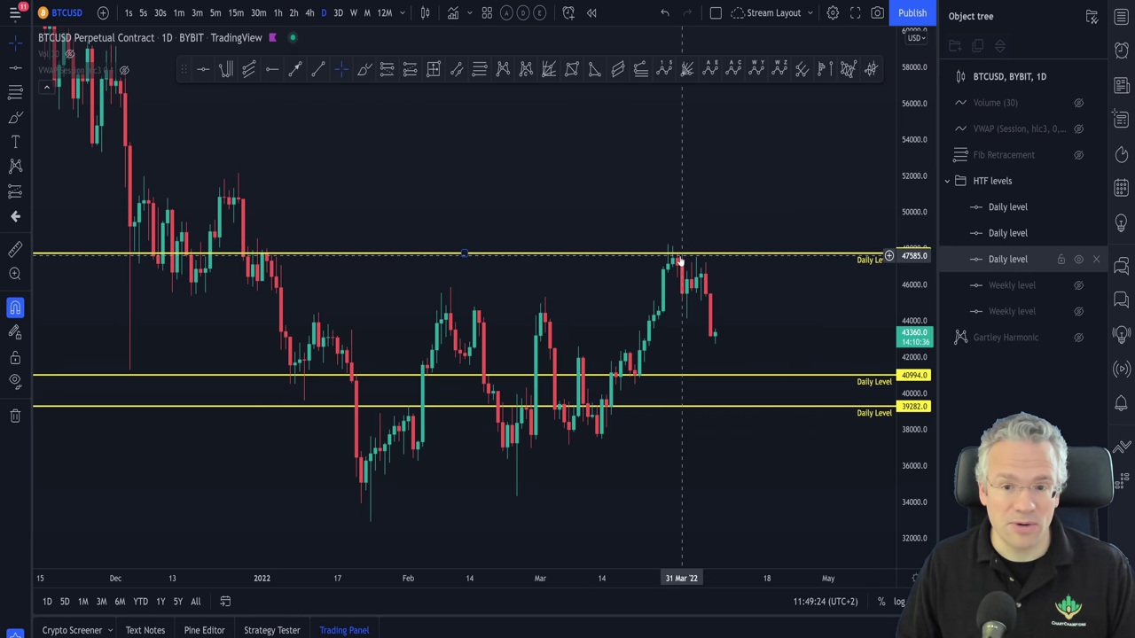
{"action": "left_click_drag", "start_coordinate": [672, 260], "coordinate": [696, 259]}
{"action": "left_click", "coordinate": [717, 195]}
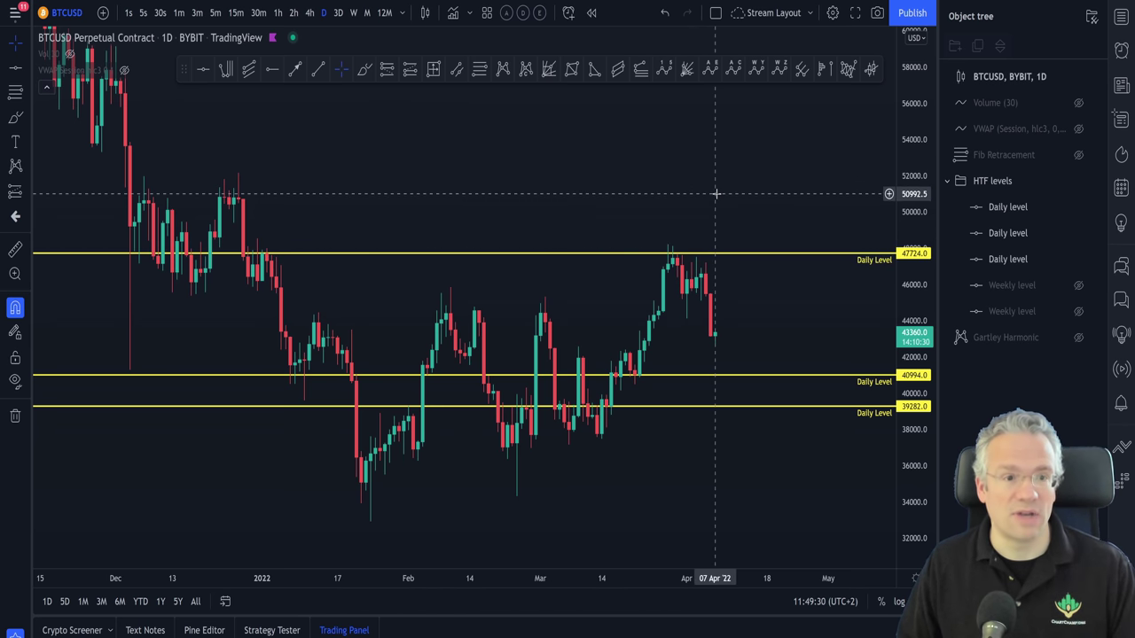
{"action": "left_click", "coordinate": [677, 257]}
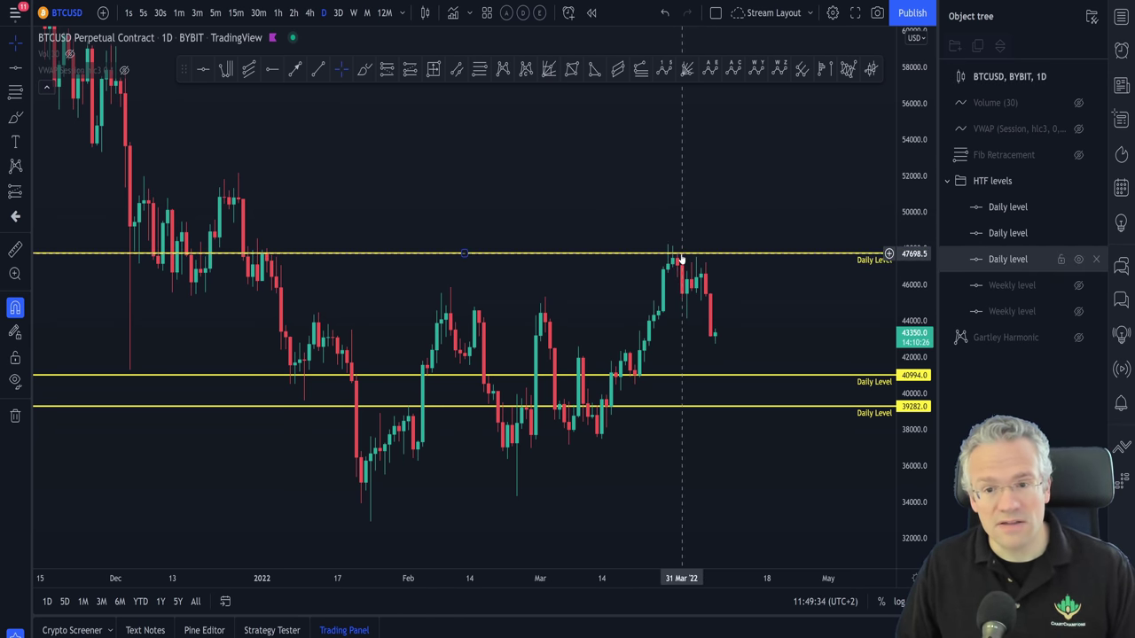
{"action": "left_click", "coordinate": [687, 266]}
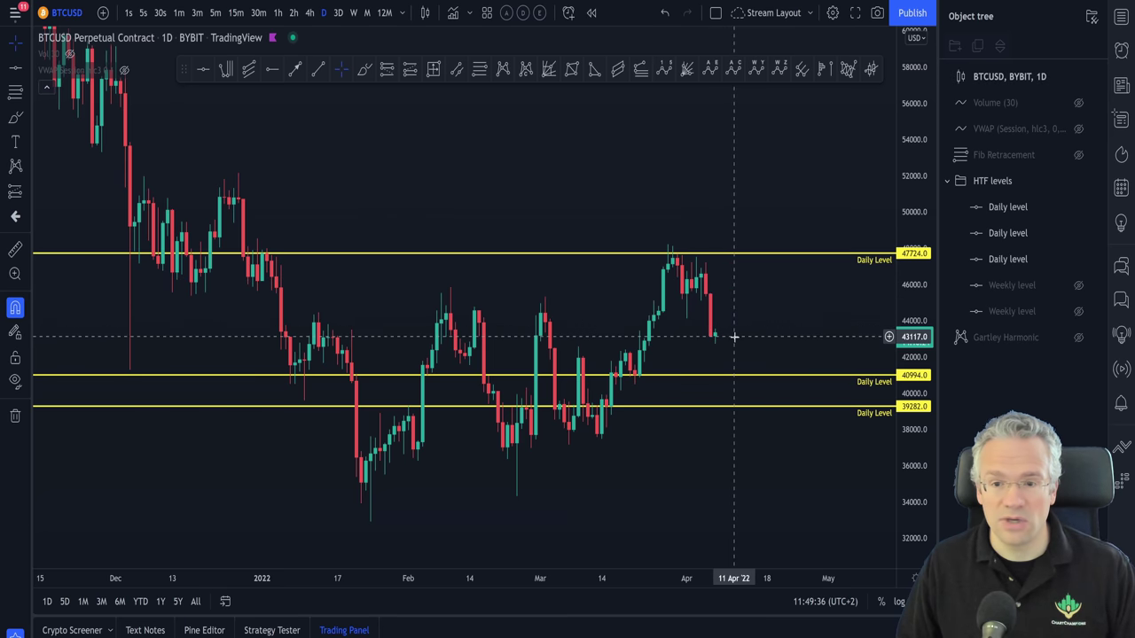
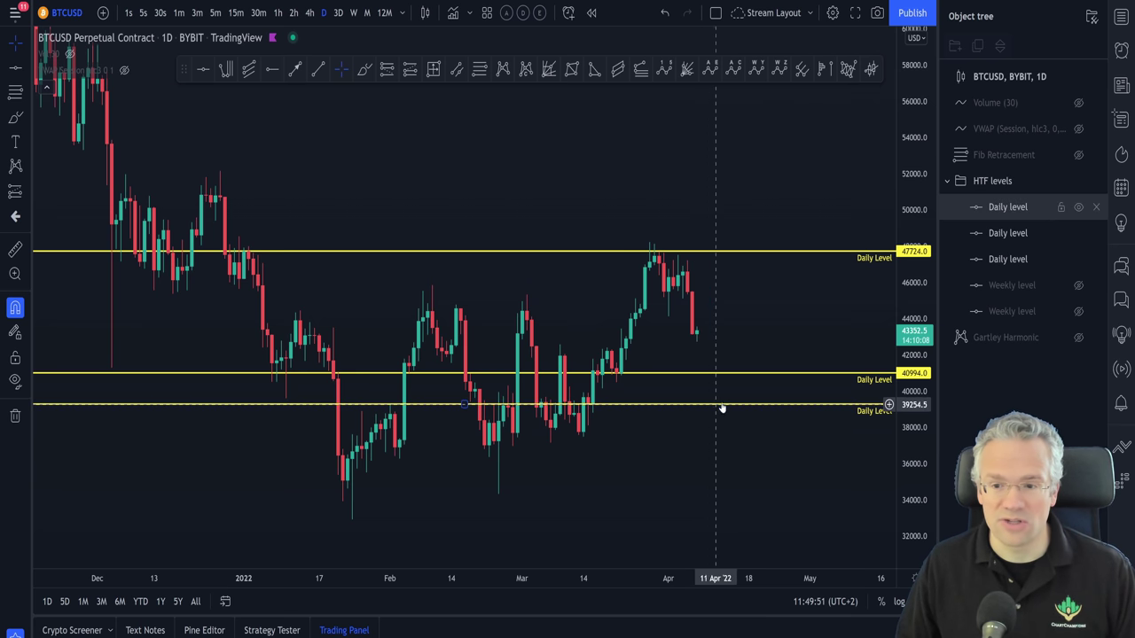
{"action": "mouse_move", "coordinate": [722, 405]}
{"action": "left_mouse_down"}
{"action": "mouse_move", "coordinate": [736, 385]}
{"action": "mouse_move", "coordinate": [733, 404]}
{"action": "left_mouse_up"}
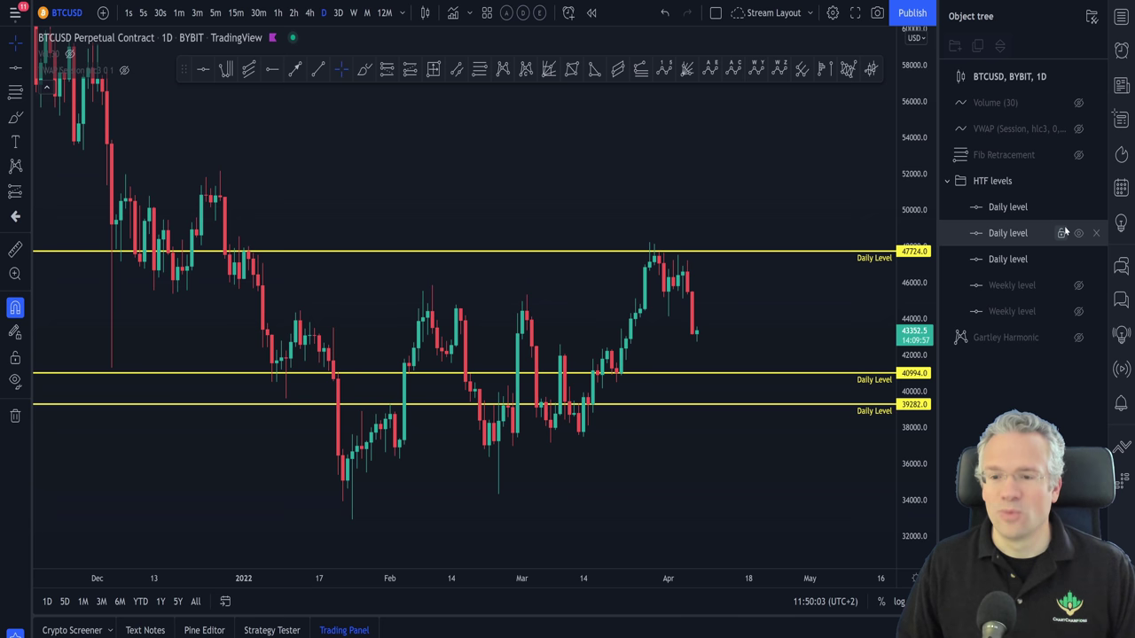
Hide the whole HTF levels group and show the Gartley Harmonic pattern.
{"action": "left_click", "coordinate": [1081, 182]}
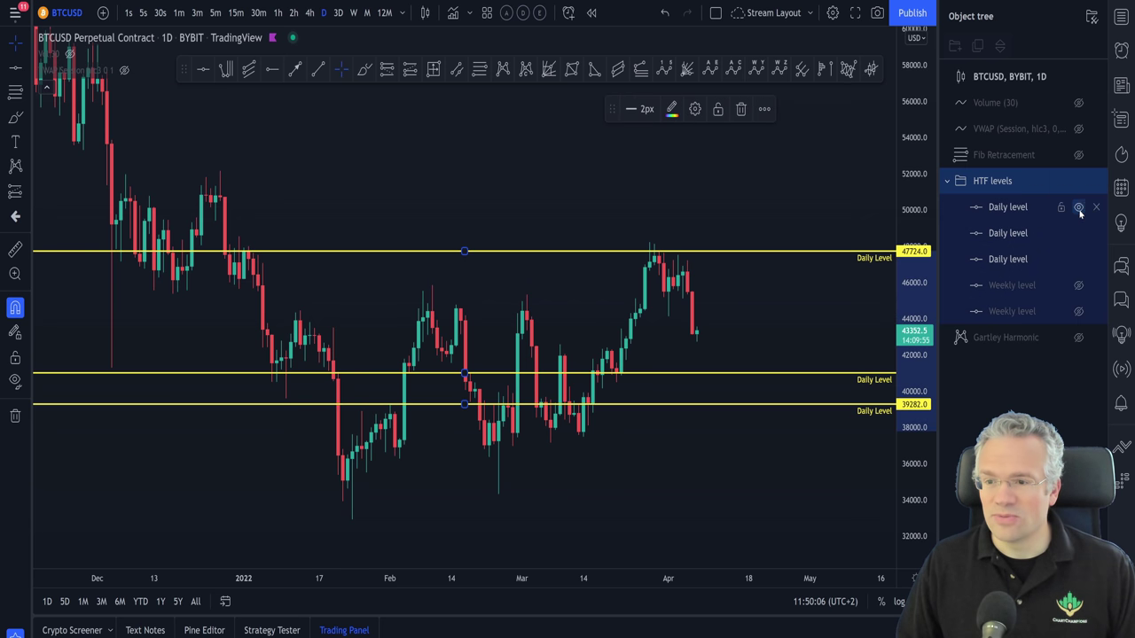
{"action": "left_click", "coordinate": [1078, 181]}
{"action": "left_click", "coordinate": [1078, 338]}
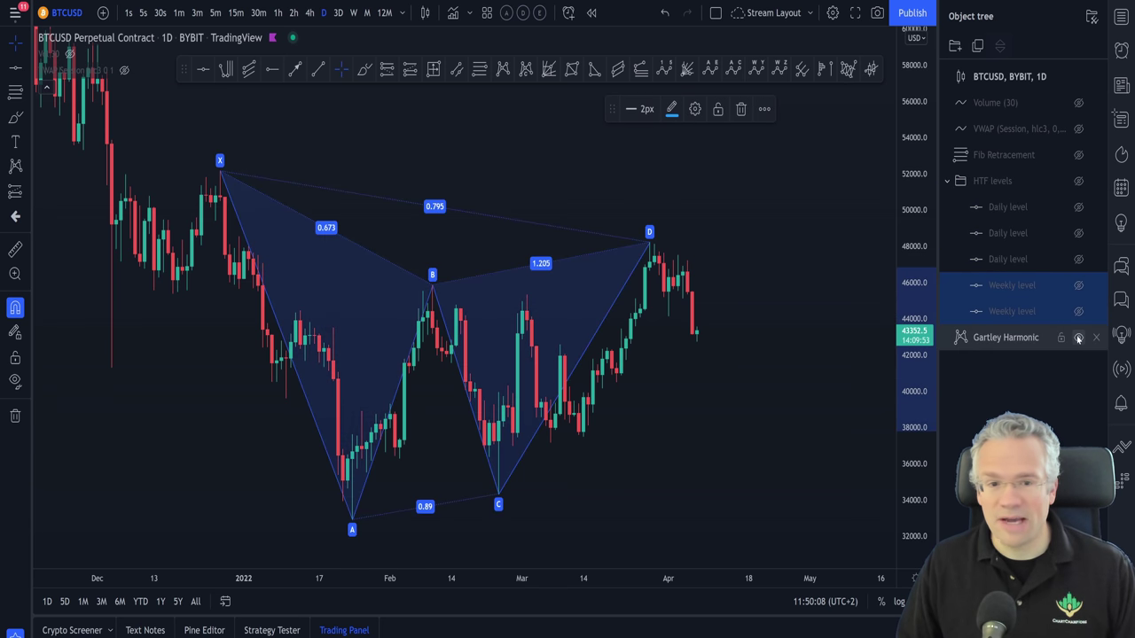
{"action": "left_click", "coordinate": [768, 158]}
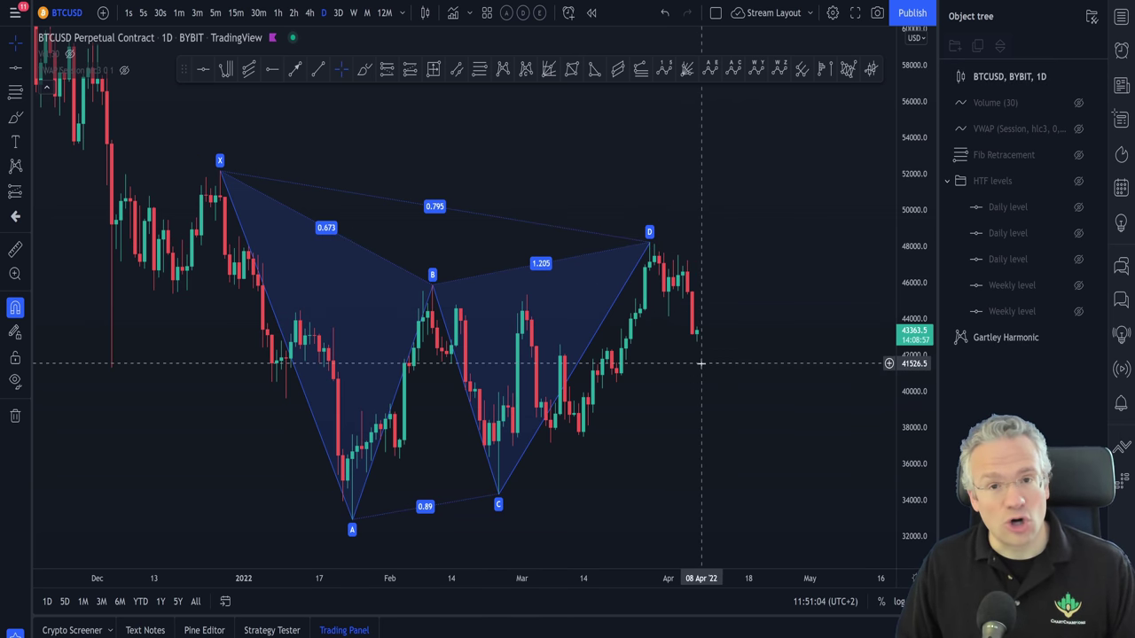
Show the Fib Retracement together with the Gartley pattern, and switch the HTF levels group on and off again to compare.
{"action": "left_click_drag", "start_coordinate": [749, 457], "coordinate": [750, 424]}
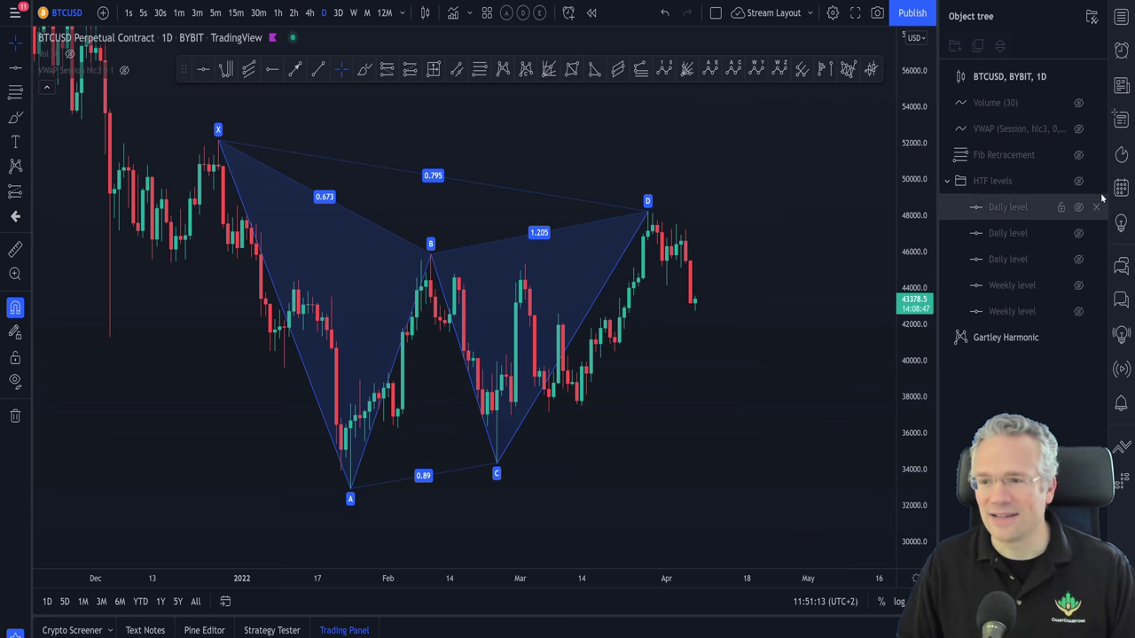
{"action": "left_click", "coordinate": [1079, 156]}
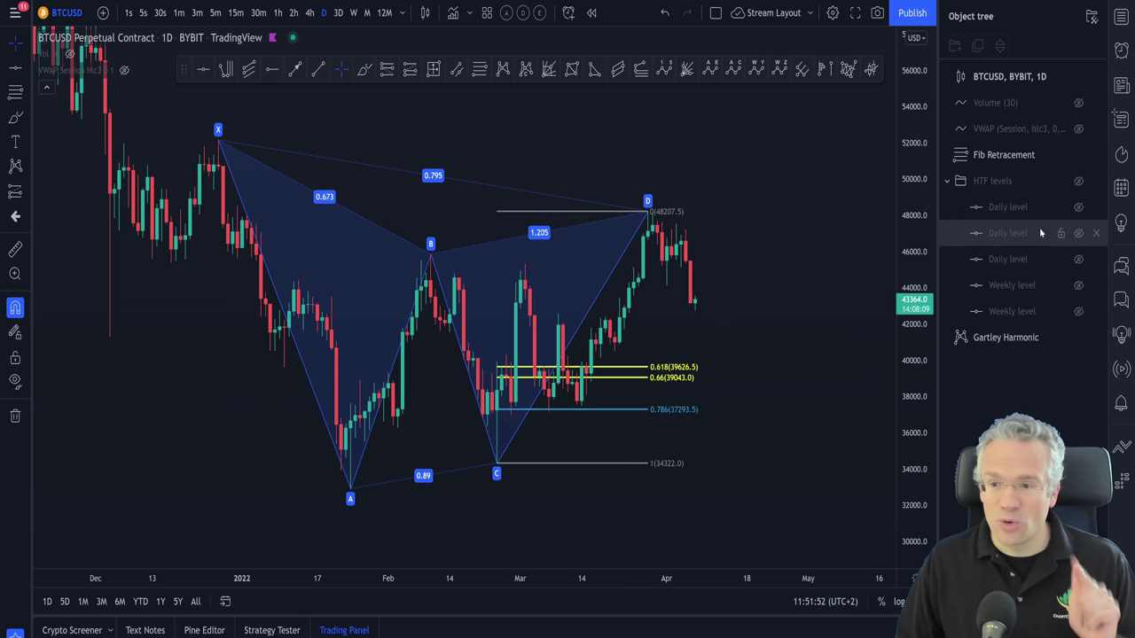
{"action": "left_click", "coordinate": [1078, 181]}
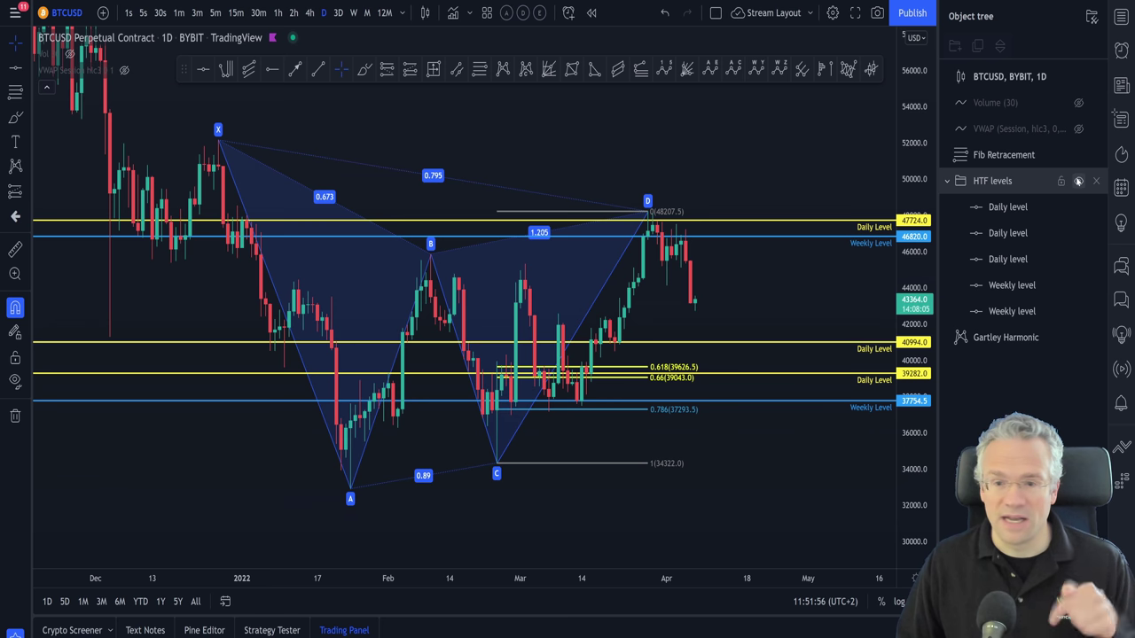
{"action": "left_click", "coordinate": [1078, 181]}
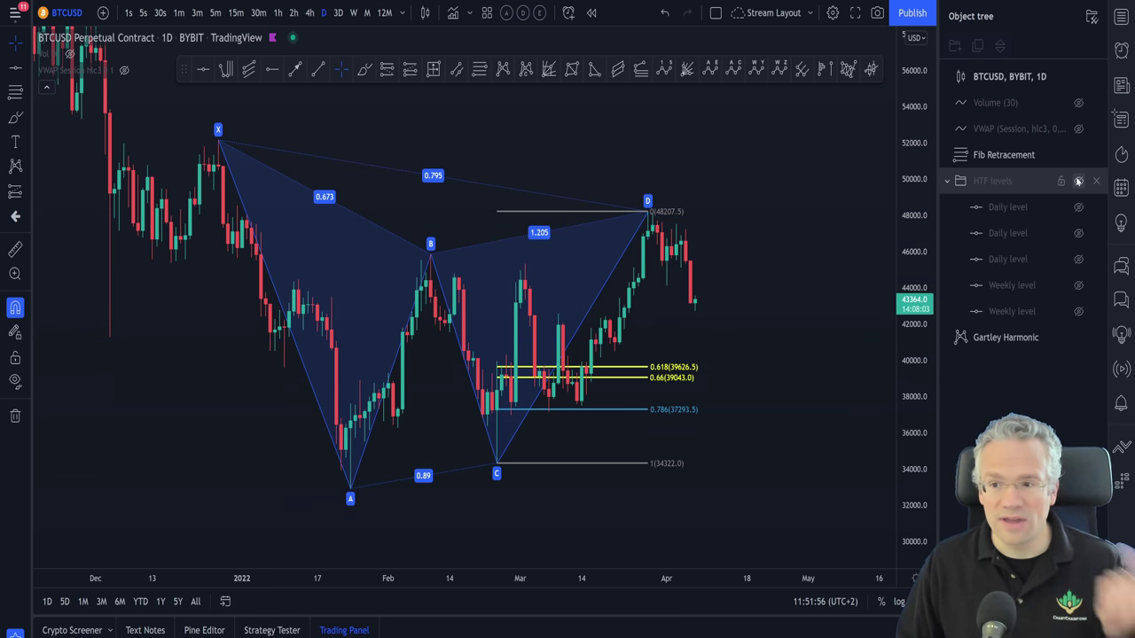
Show the 40994 and 39282 daily levels beside the Fib Retracement, toggling the 47724 daily level for comparison and leaving it hidden.
{"action": "left_click", "coordinate": [1078, 259]}
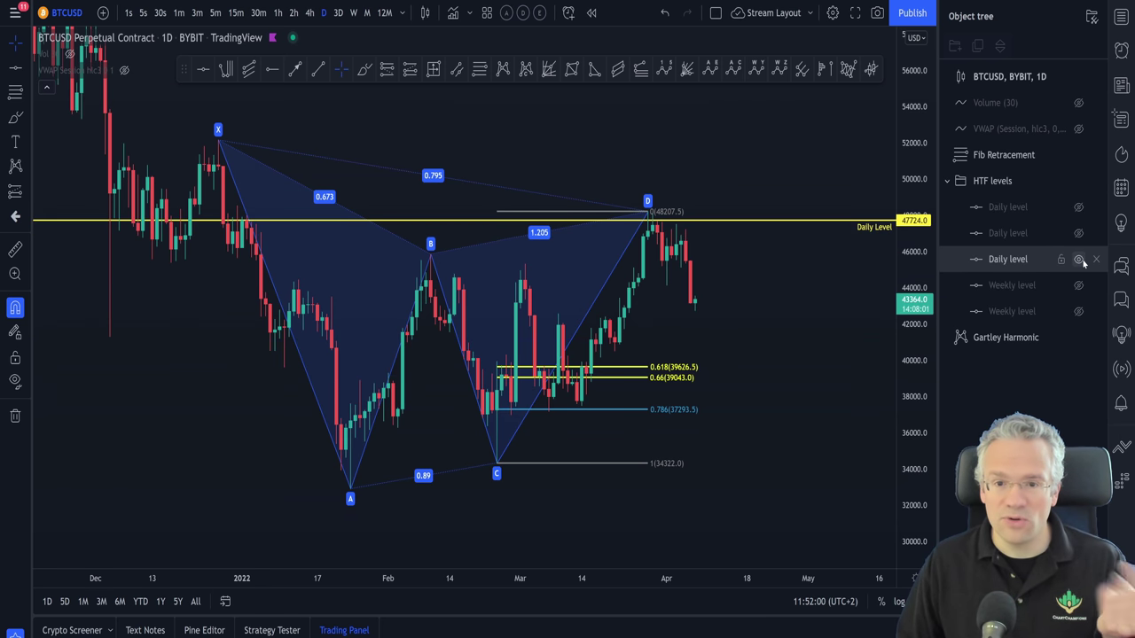
{"action": "left_click", "coordinate": [1080, 260]}
{"action": "left_click", "coordinate": [1081, 234]}
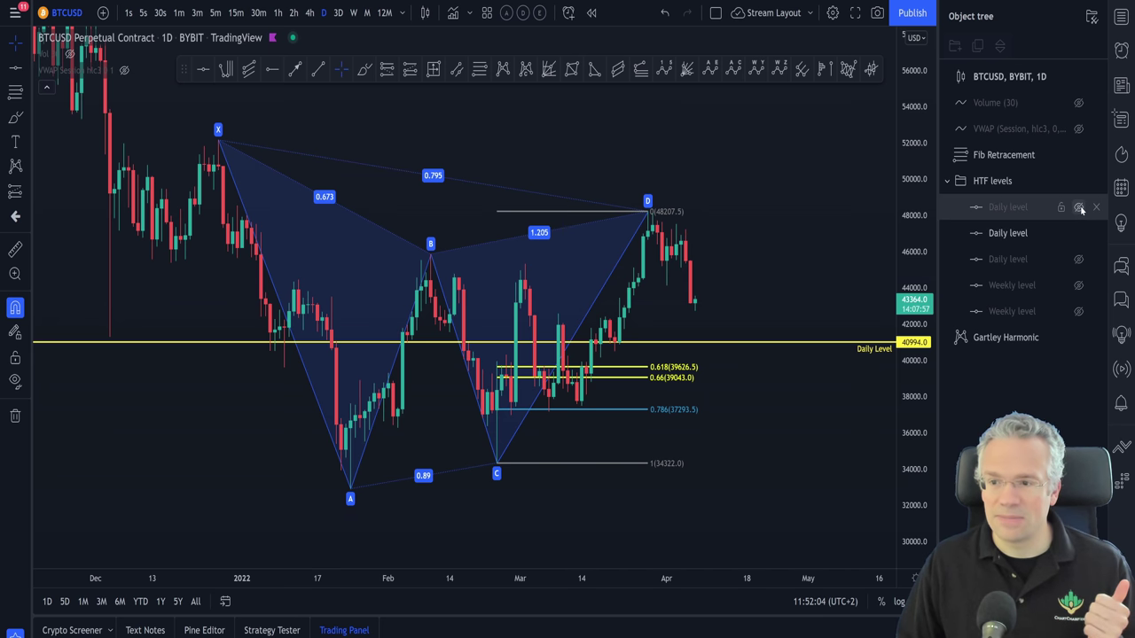
{"action": "left_click", "coordinate": [1078, 208]}
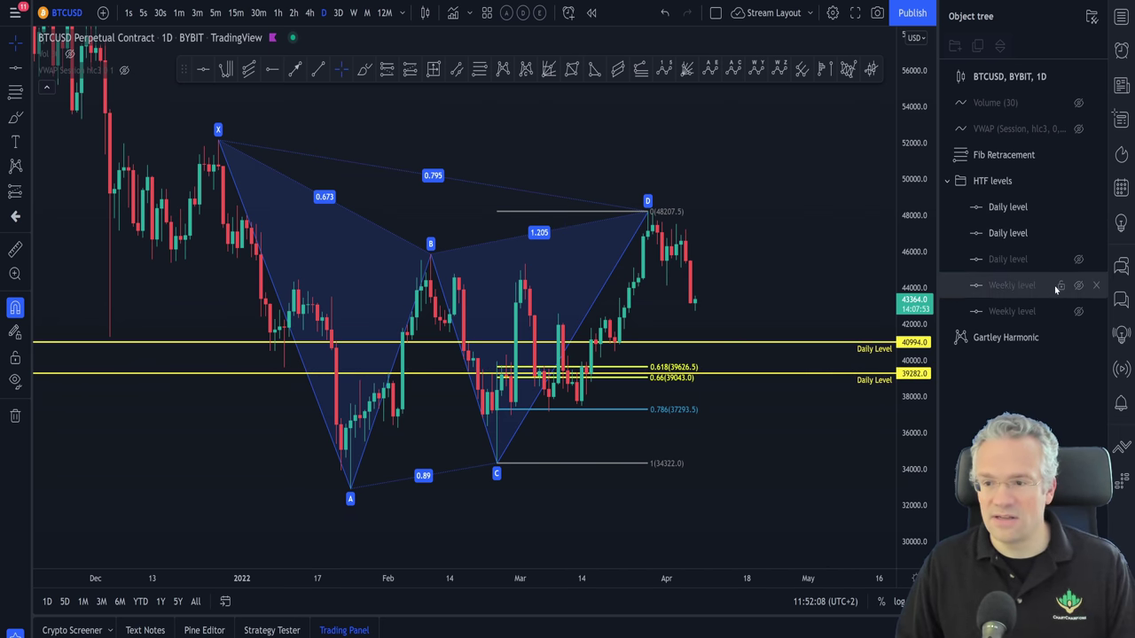
{"action": "left_click", "coordinate": [1078, 260]}
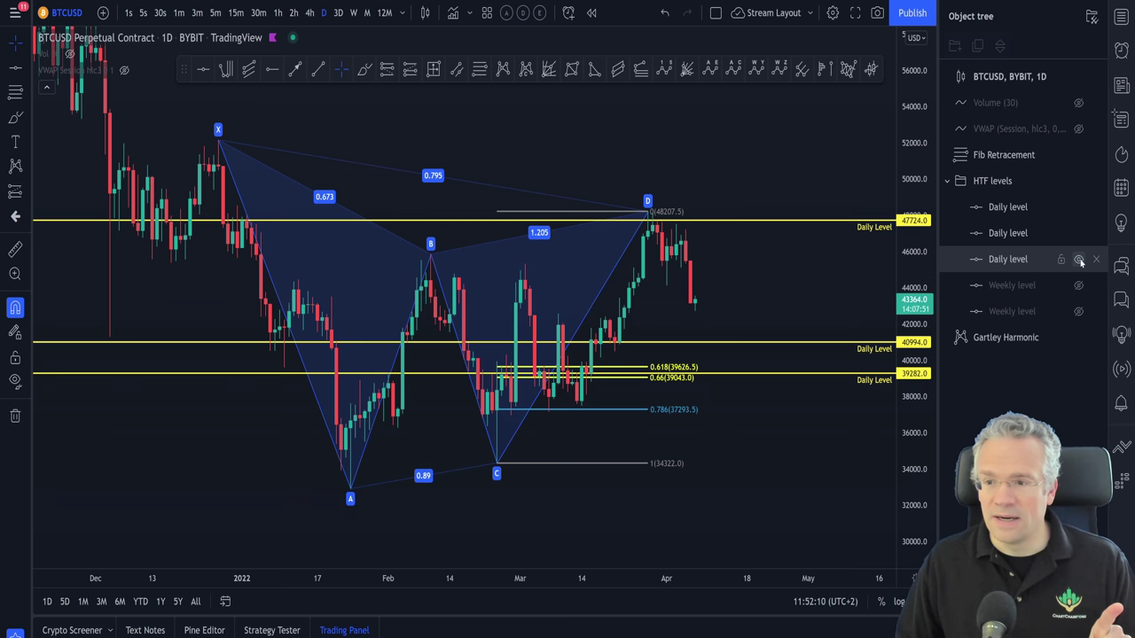
{"action": "left_click", "coordinate": [1079, 260]}
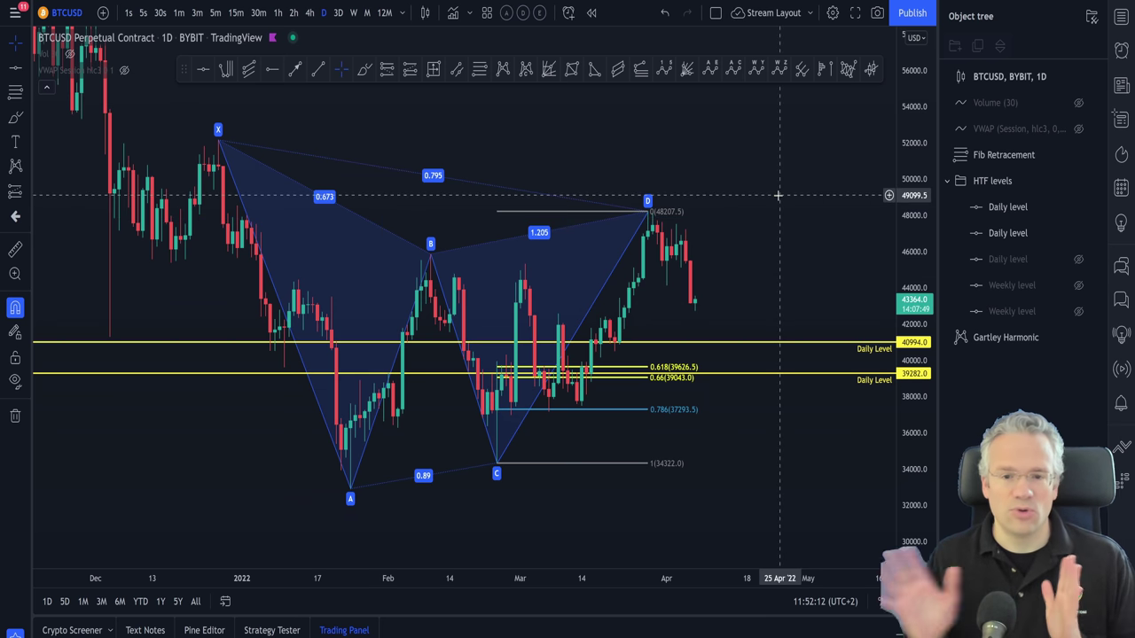